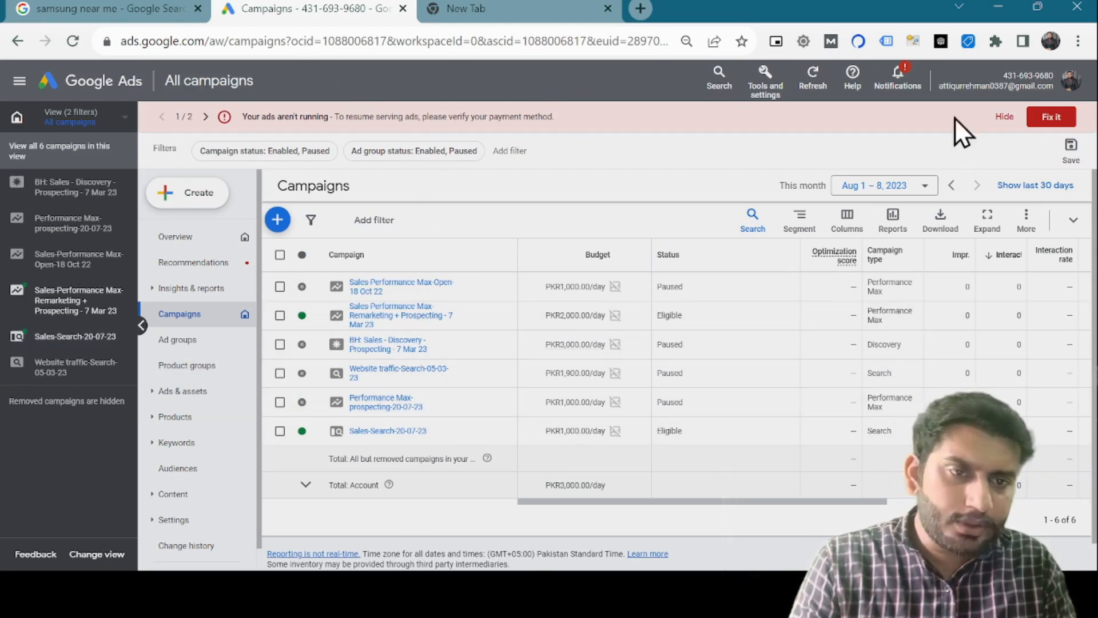
# - Start a new phone calls conversion action that tracks calls from ads using call extensions or call-only ads
pyautogui.click(765, 89)
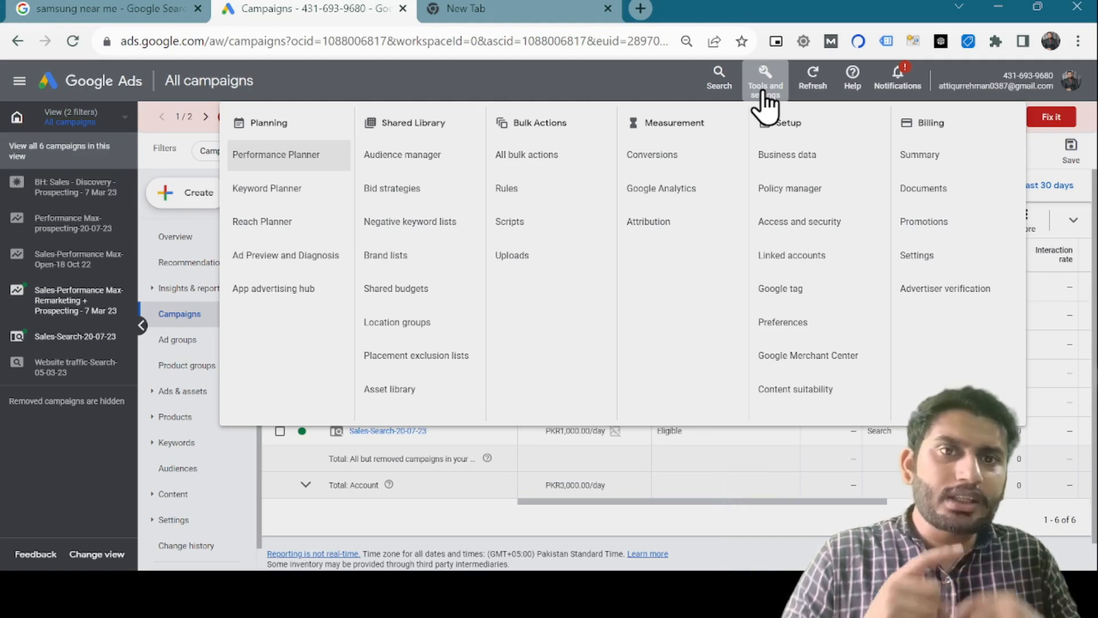
pyautogui.click(650, 165)
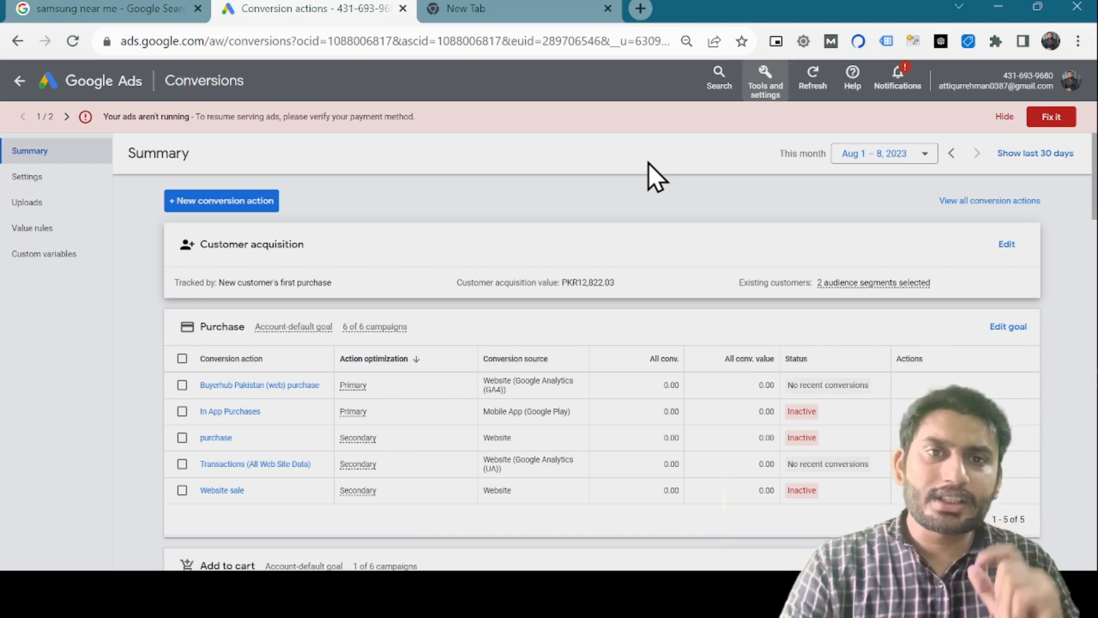
pyautogui.click(247, 203)
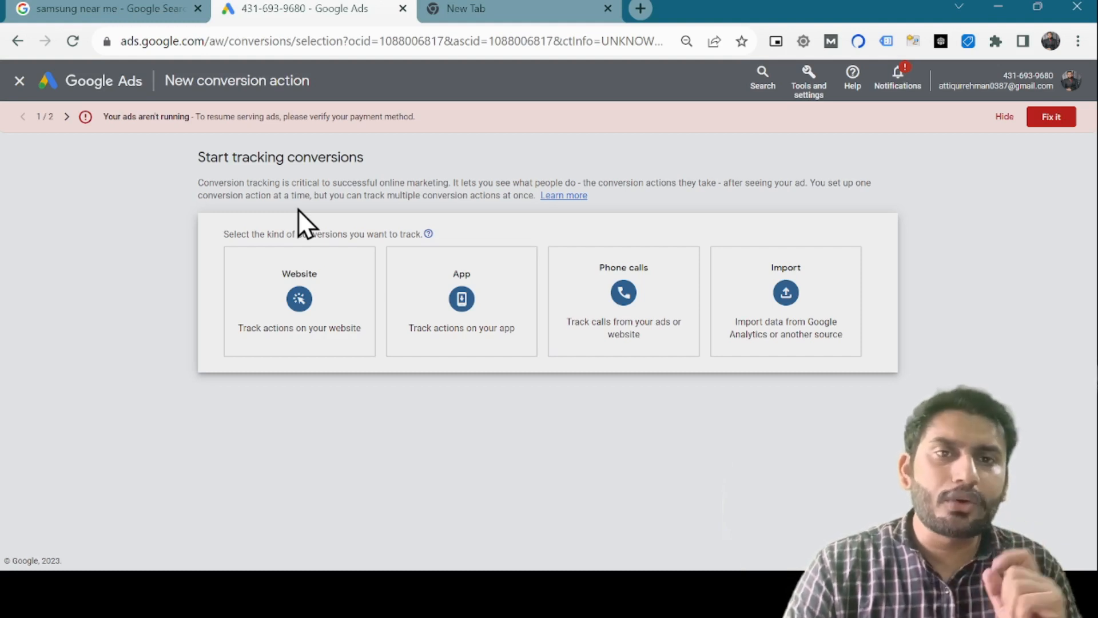
pyautogui.click(645, 295)
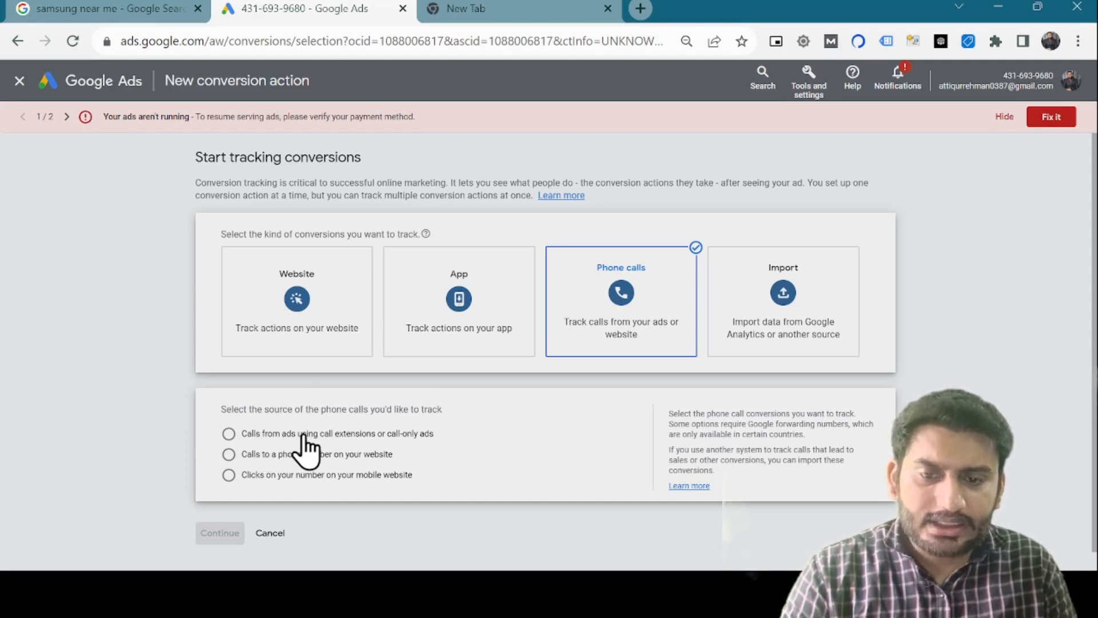
pyautogui.click(351, 433)
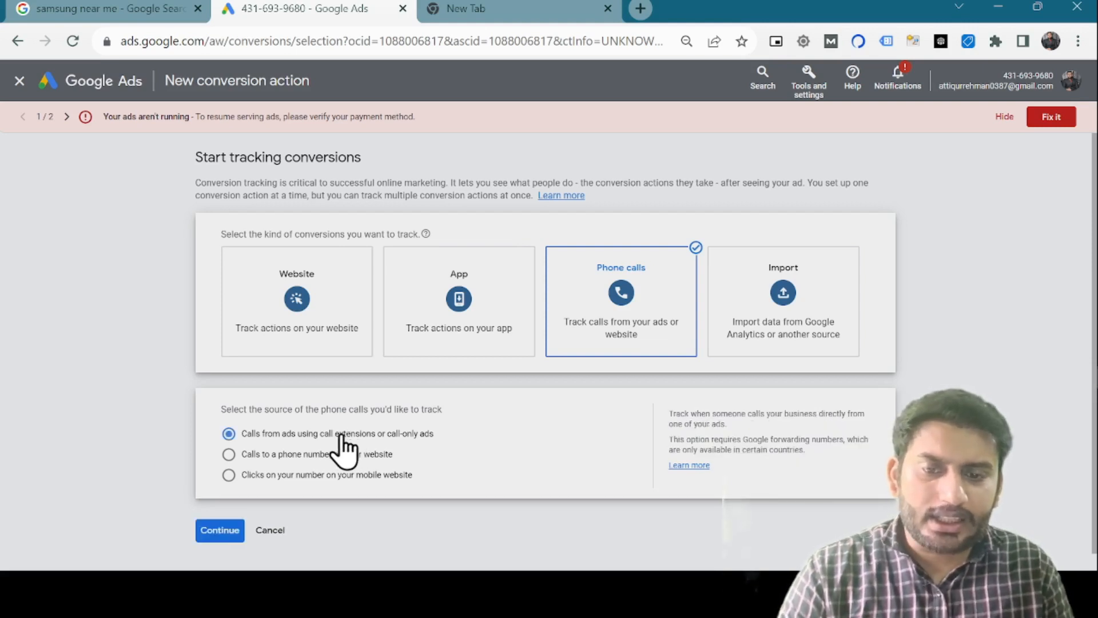
pyautogui.click(207, 531)
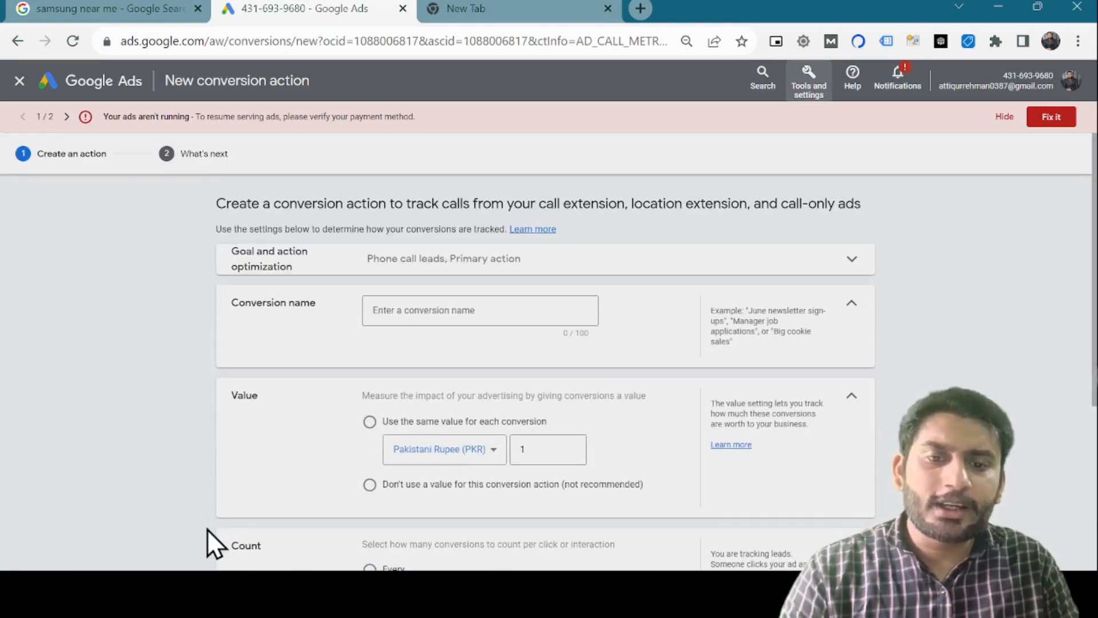
# - Expand the goal and action optimization settings and name the conversion "Phone Call Lead - Extension"
pyautogui.scroll(-5, 448, 501)
pyautogui.scroll(5, 447, 501)
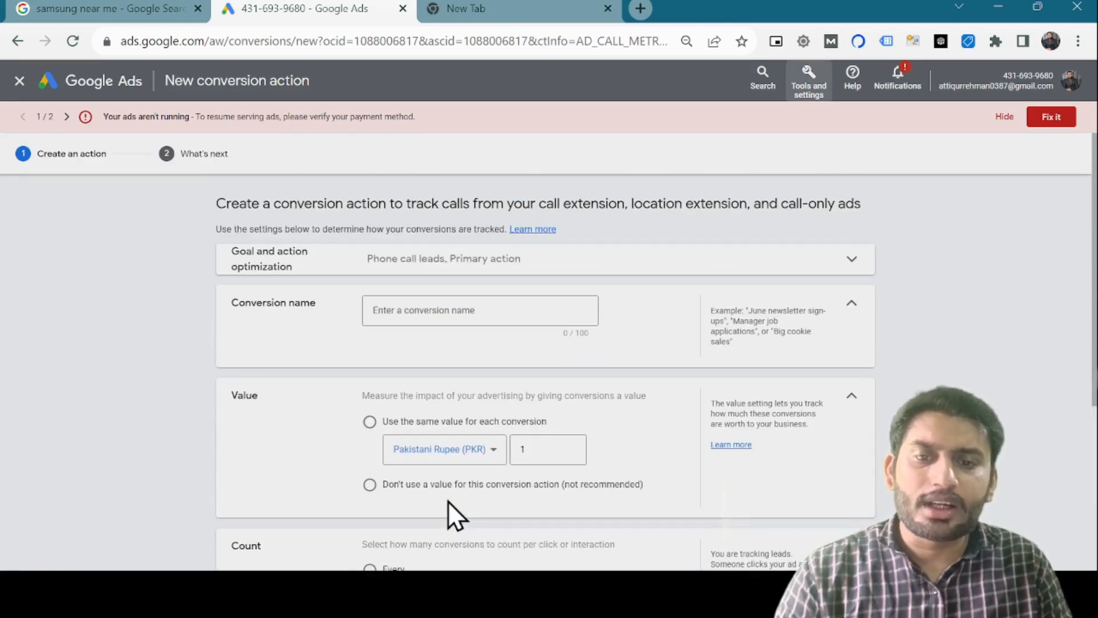
pyautogui.click(489, 275)
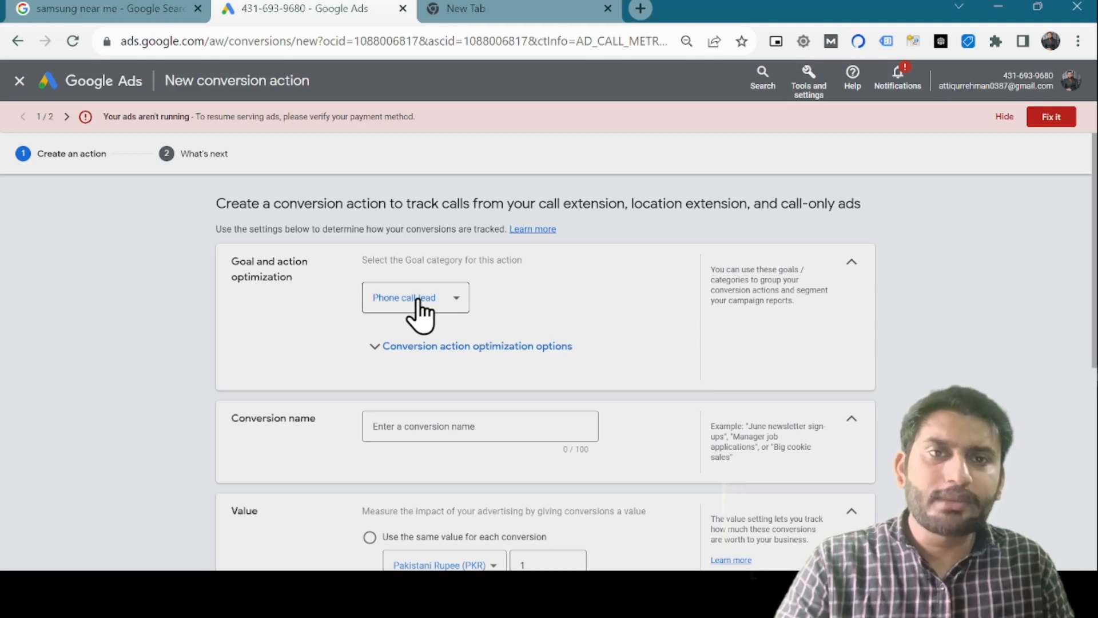
pyautogui.click(428, 437)
pyautogui.write('Phone ')
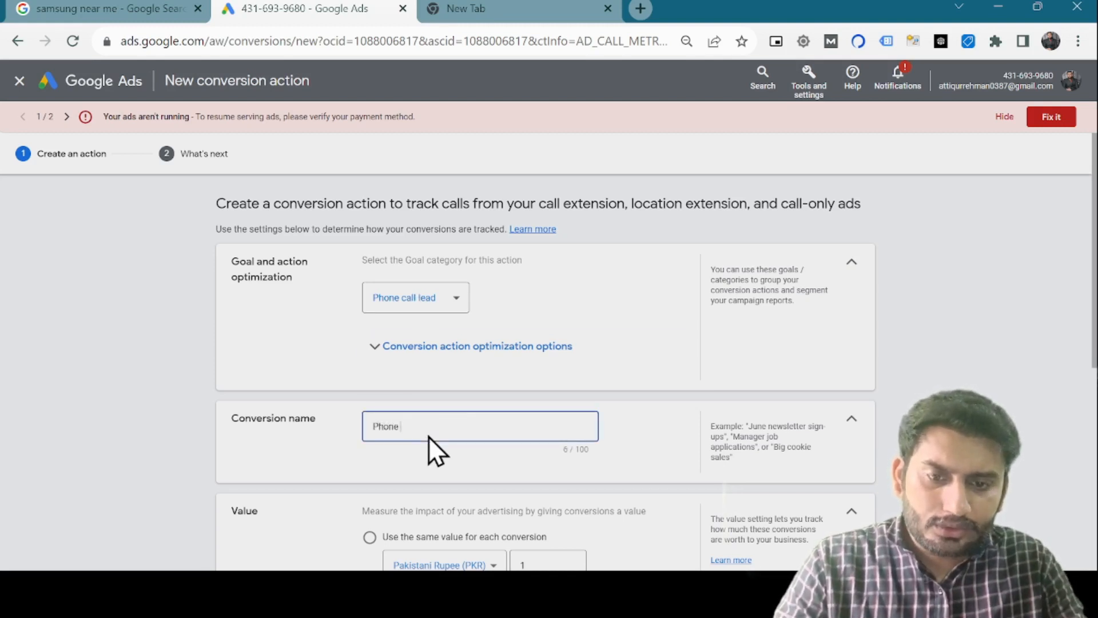
pyautogui.write('Call ')
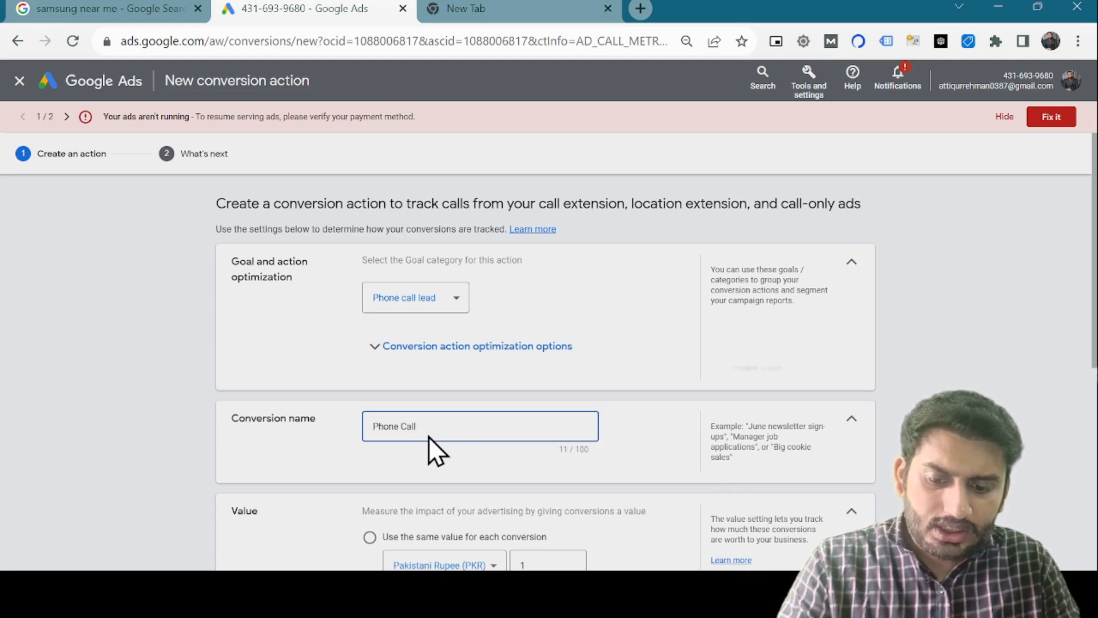
pyautogui.write('Lead -')
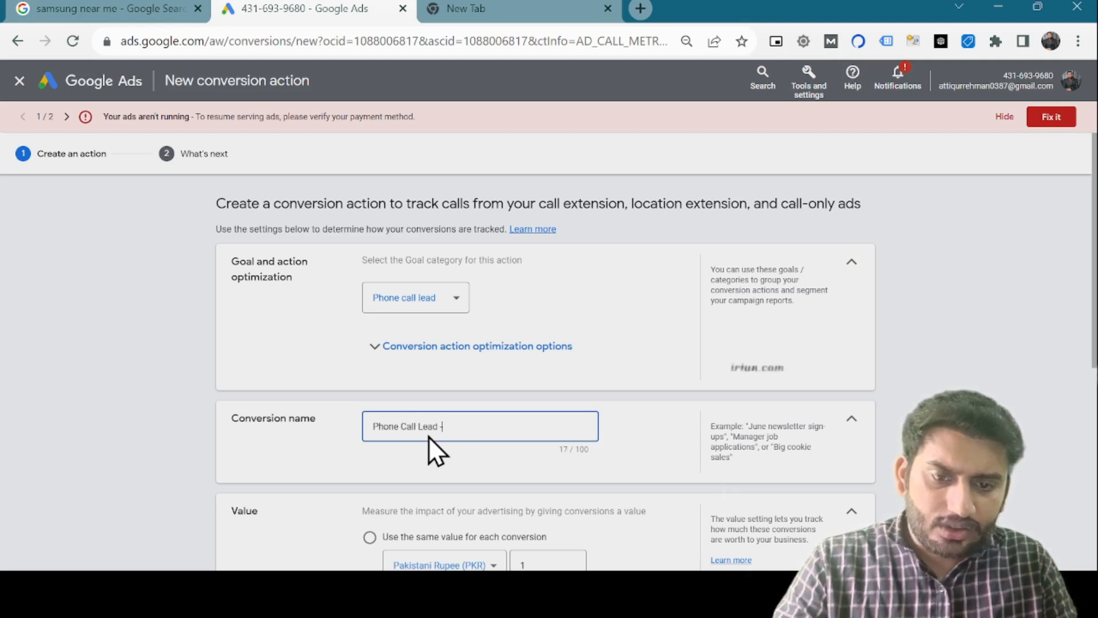
pyautogui.write(' Ext')
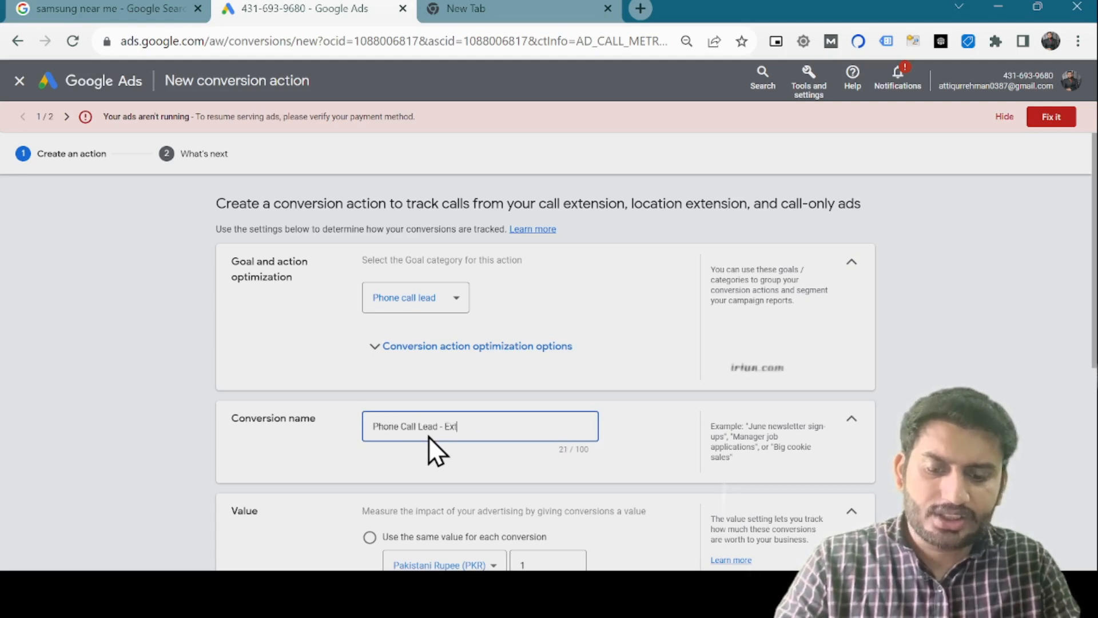
pyautogui.write('ension')
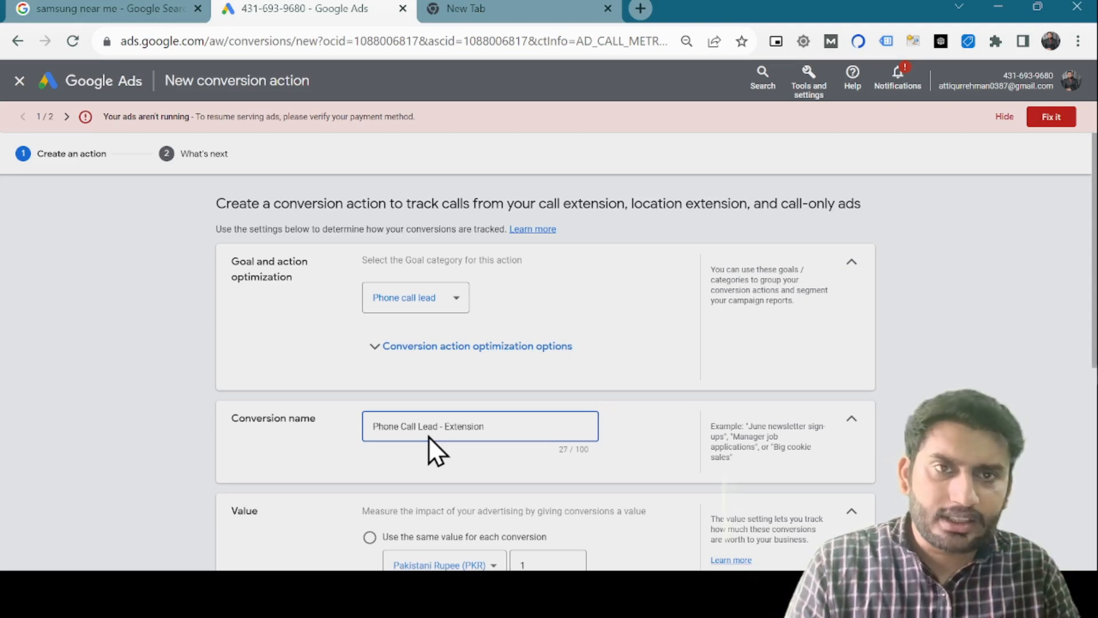
# - Set the conversion action to use the same value for each conversion
pyautogui.scroll(-2, 427, 437)
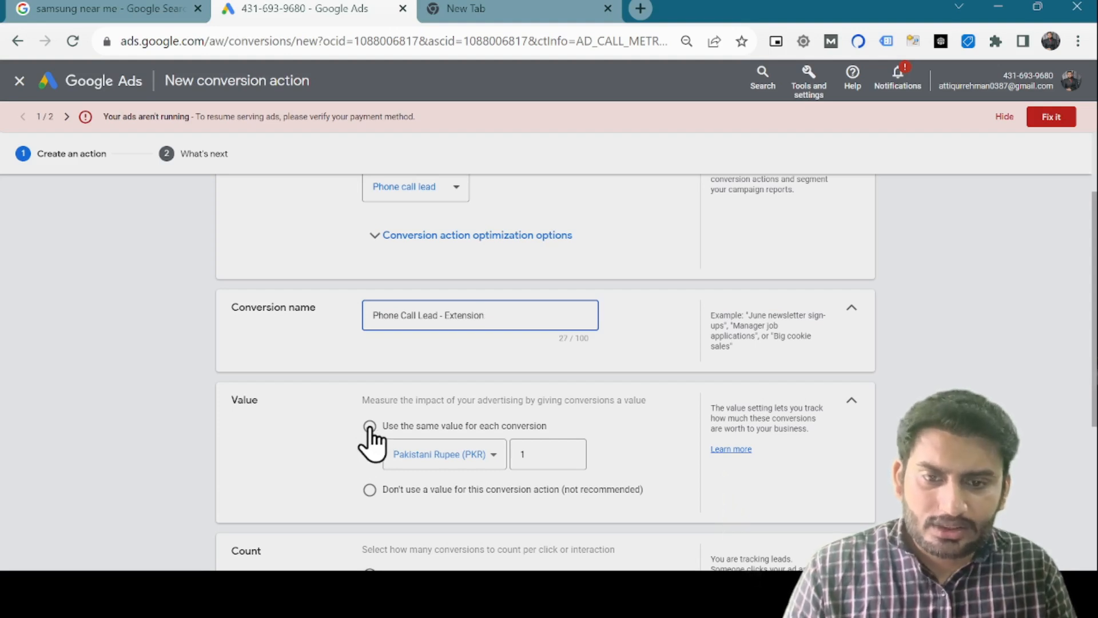
pyautogui.click(472, 429)
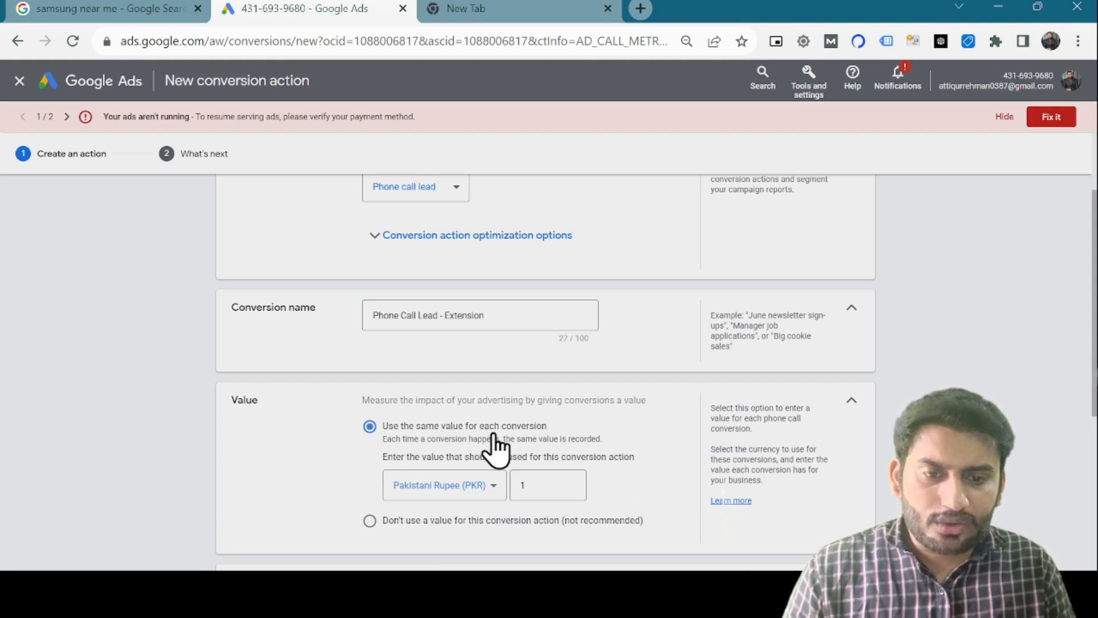
pyautogui.scroll(-2, 490, 448)
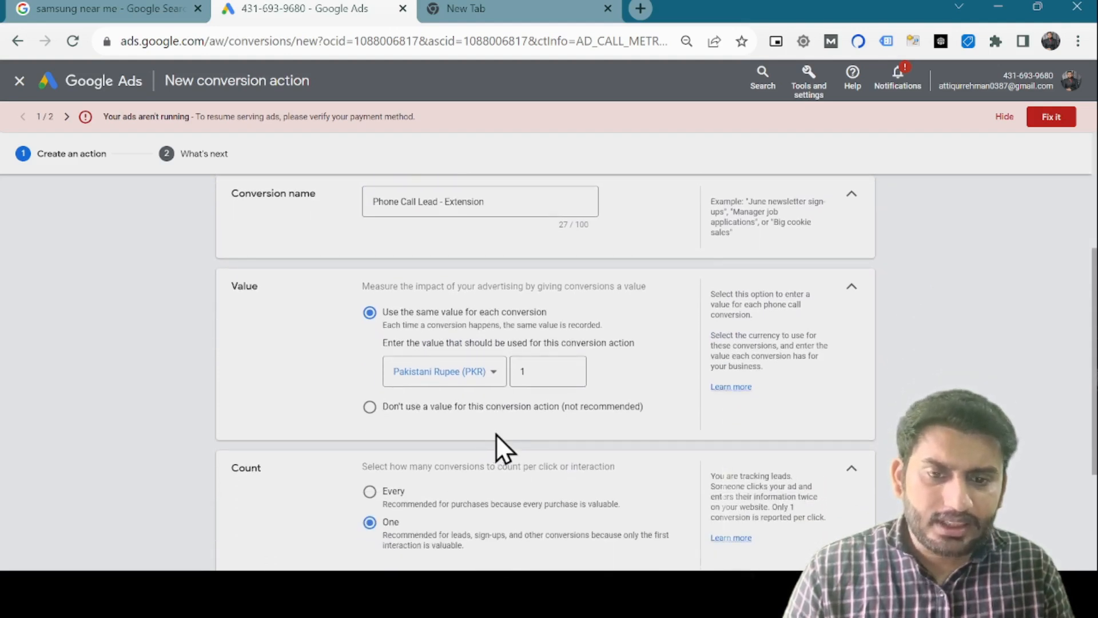
# - Set the minimum call length that counts as a conversion to 8 seconds
pyautogui.scroll(-2, 496, 434)
pyautogui.scroll(-2, 493, 446)
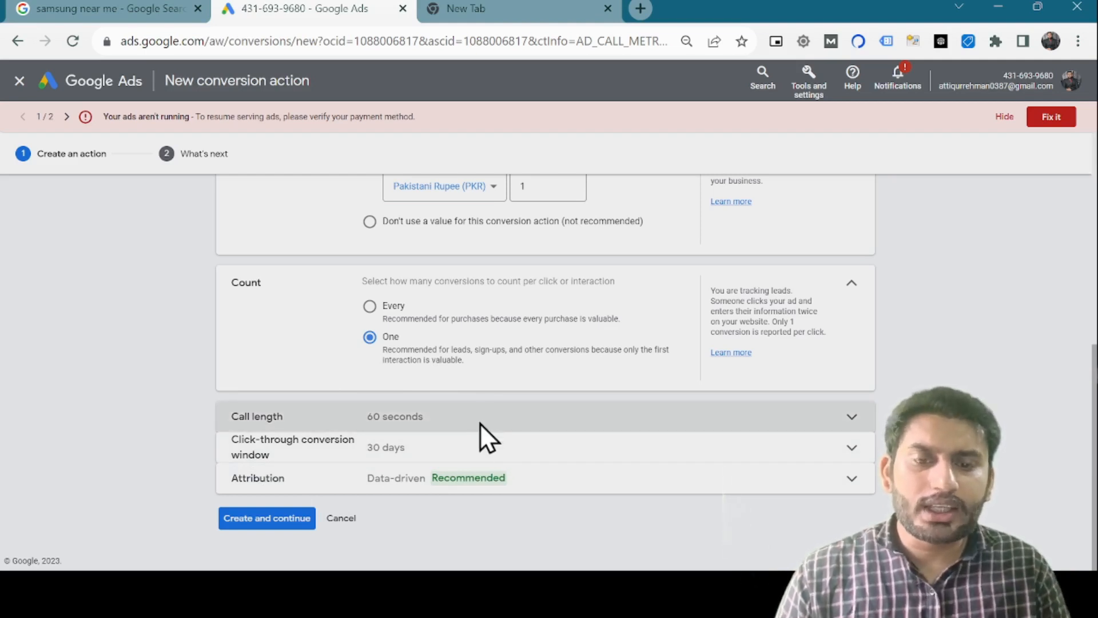
pyautogui.click(479, 423)
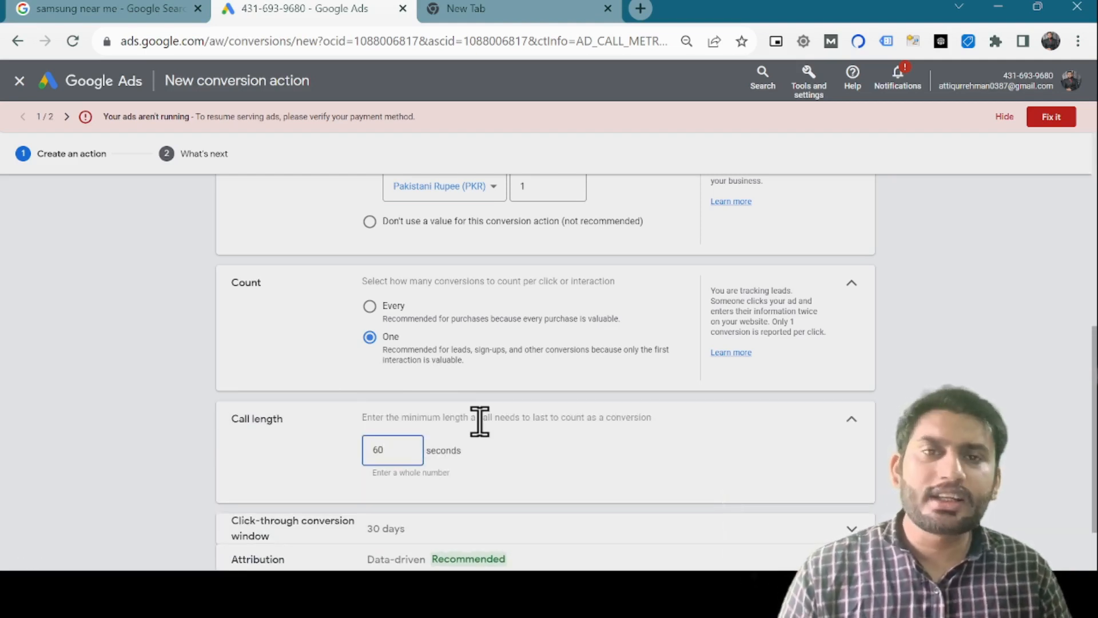
pyautogui.press('BackSpace')
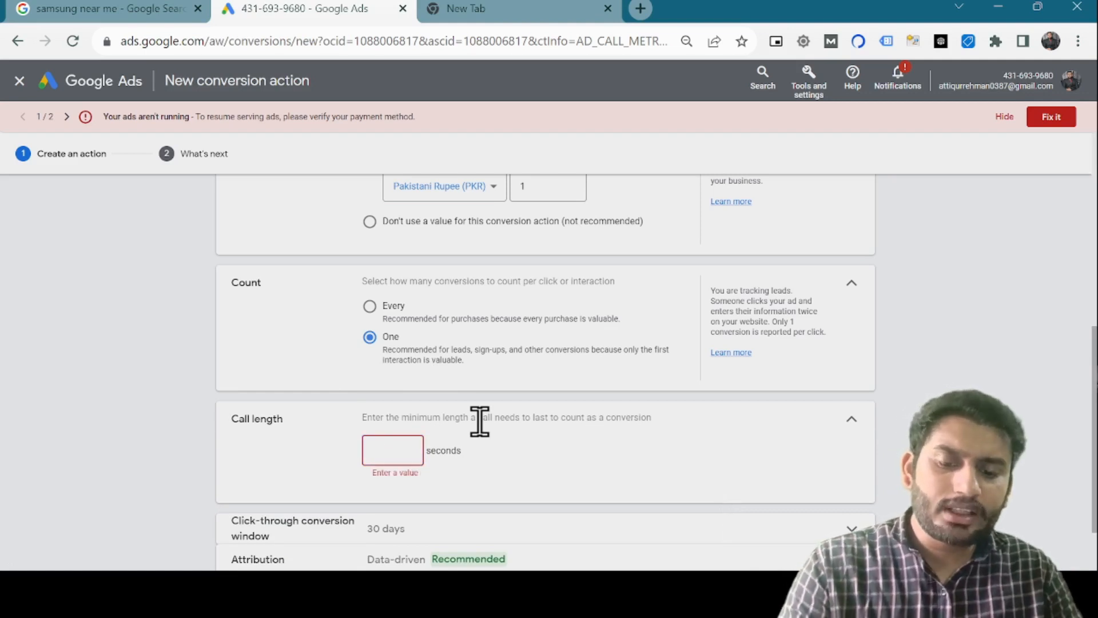
pyautogui.write('8')
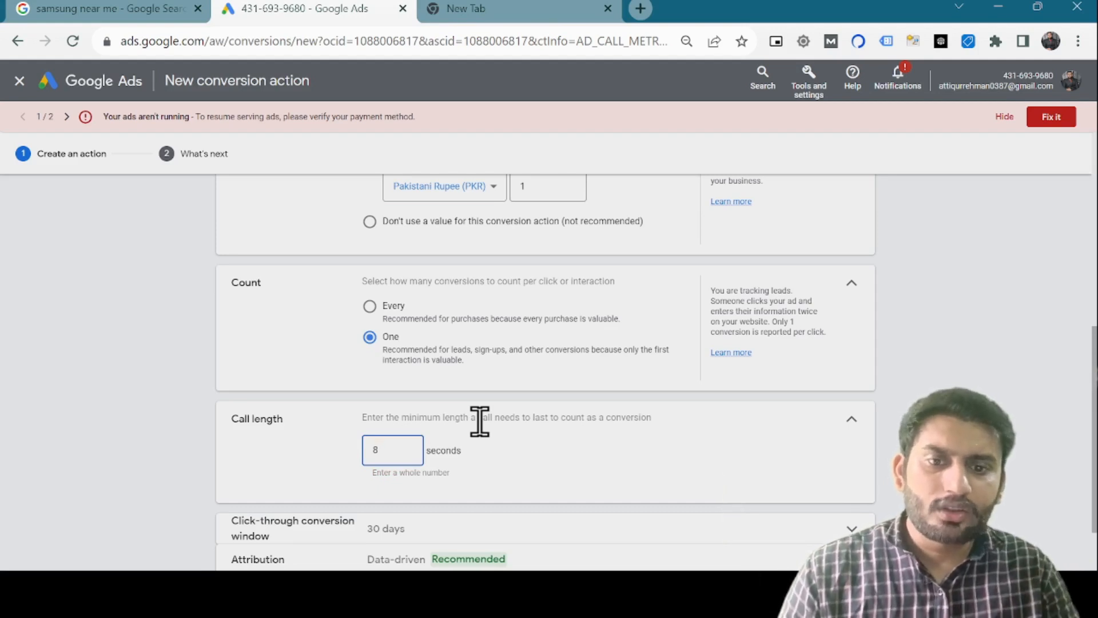
# - Review the available click-through conversion window lengths and attribution models for the conversion action
pyautogui.scroll(-2, 479, 424)
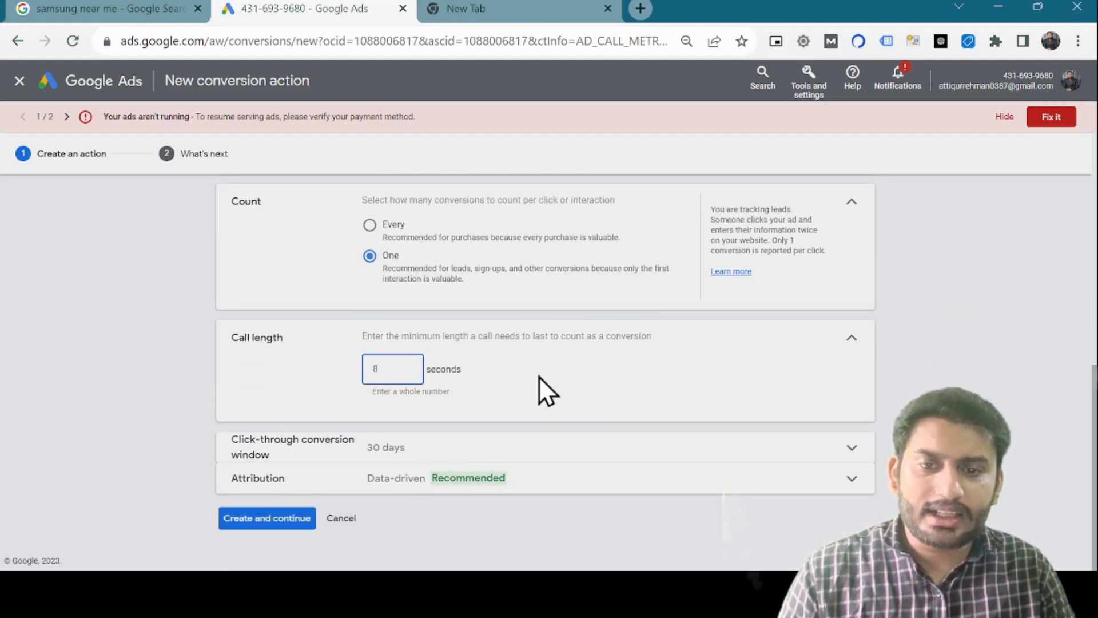
pyautogui.click(356, 449)
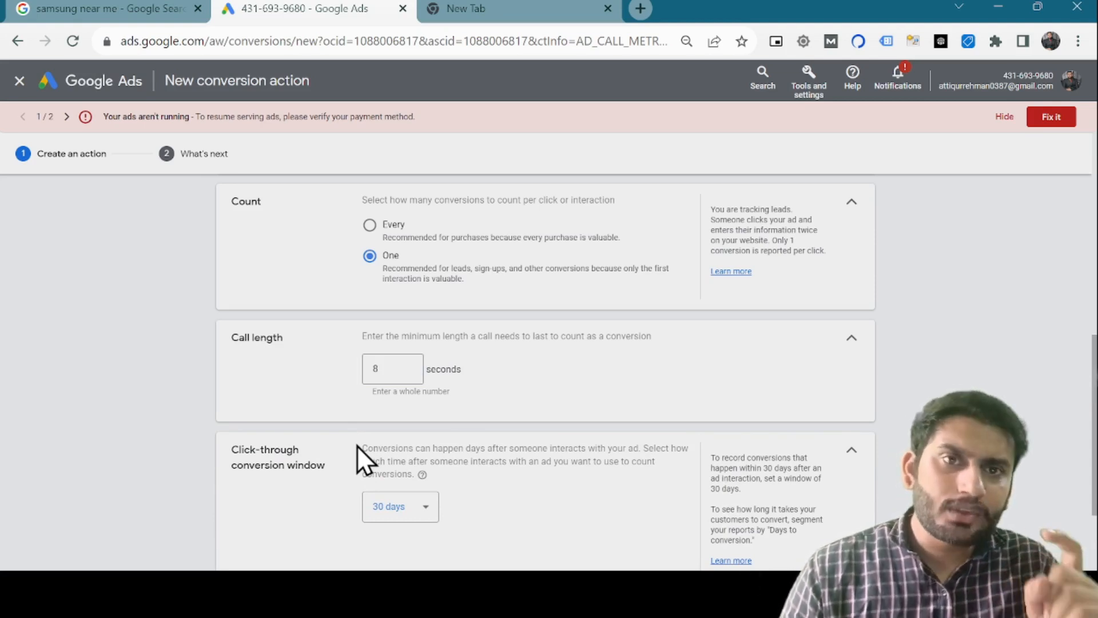
pyautogui.scroll(-1, 357, 445)
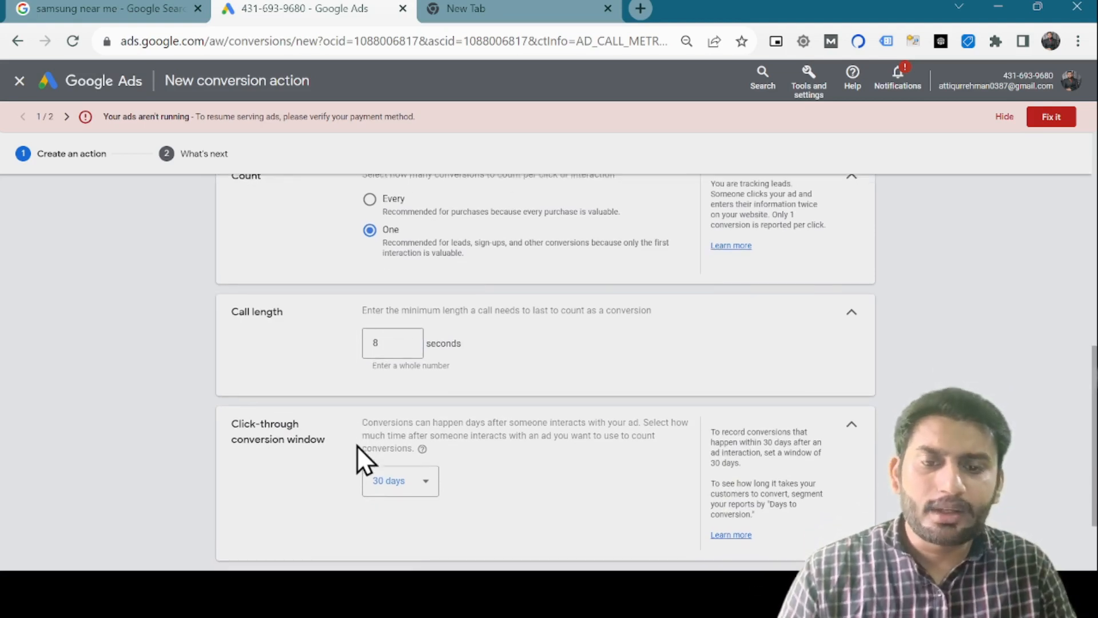
pyautogui.click(395, 441)
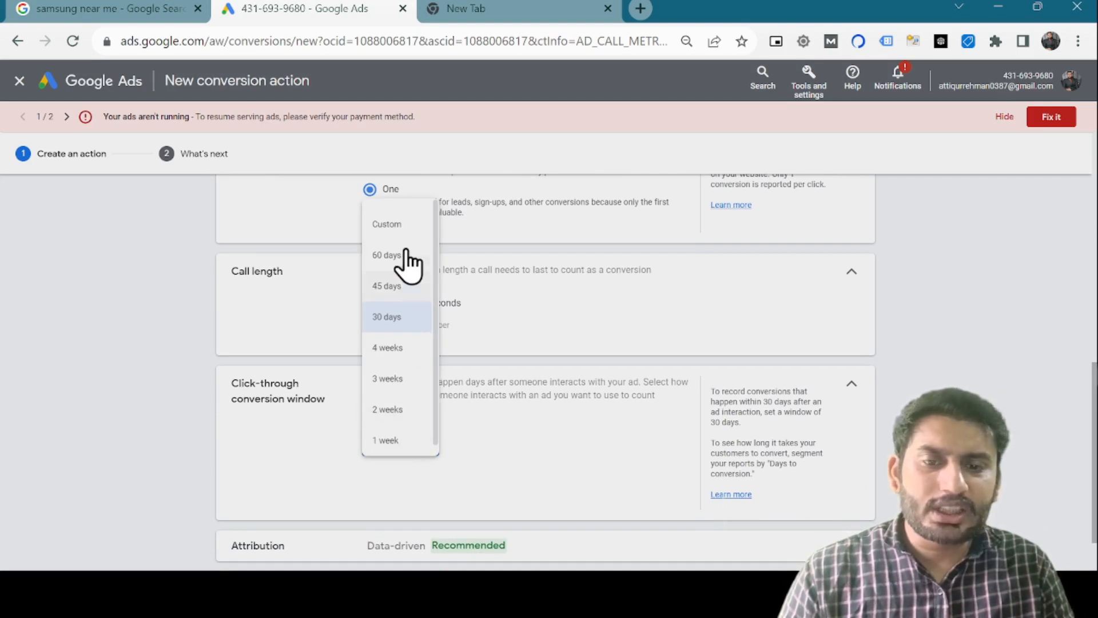
pyautogui.click(597, 423)
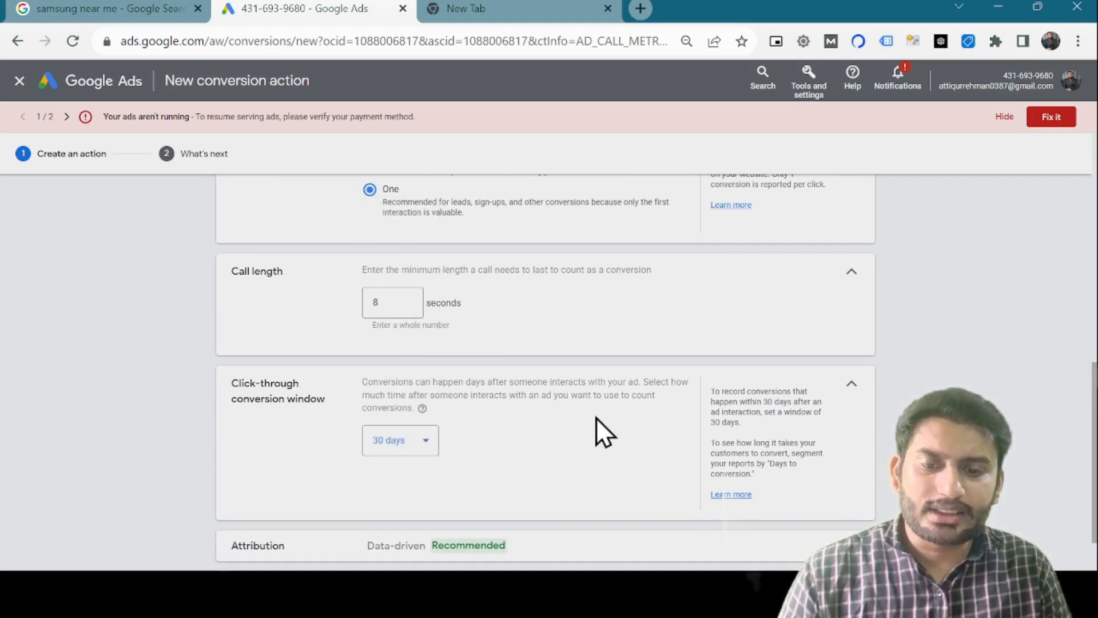
pyautogui.scroll(-1, 598, 423)
pyautogui.click(565, 492)
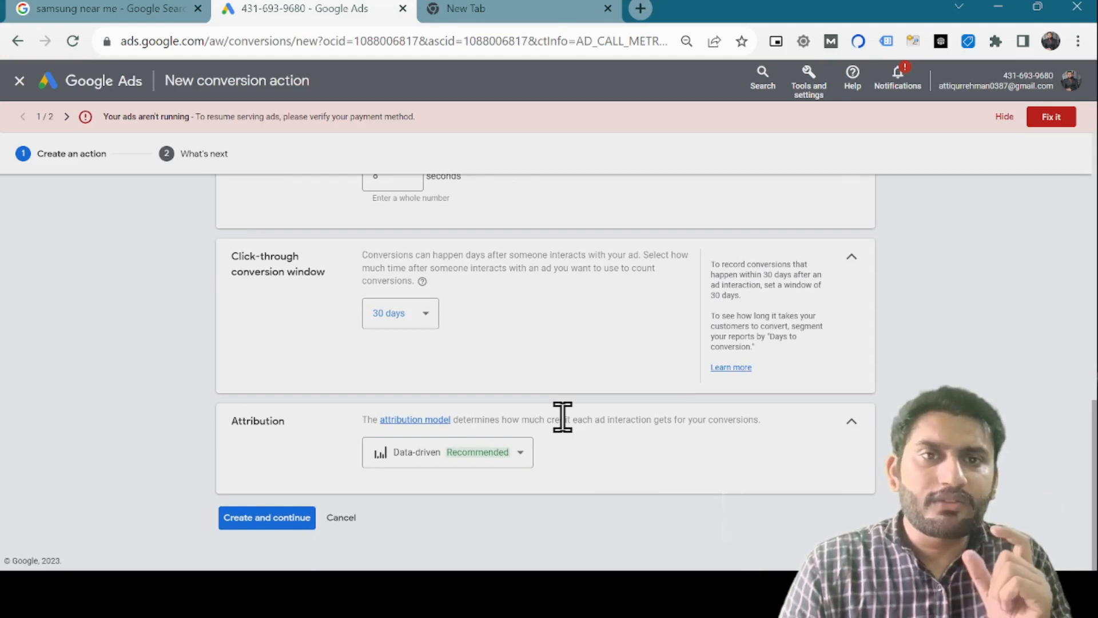
pyautogui.click(469, 461)
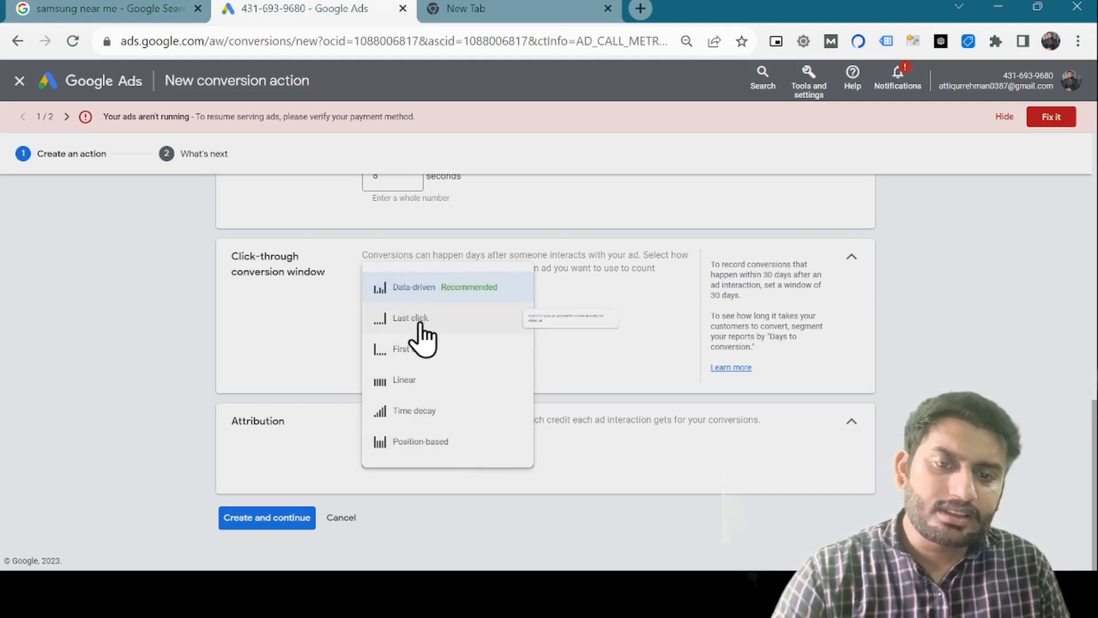
# - Create the phone call conversion action and finish its setup to return to the conversions summary
pyautogui.click(260, 518)
pyautogui.click(260, 518)
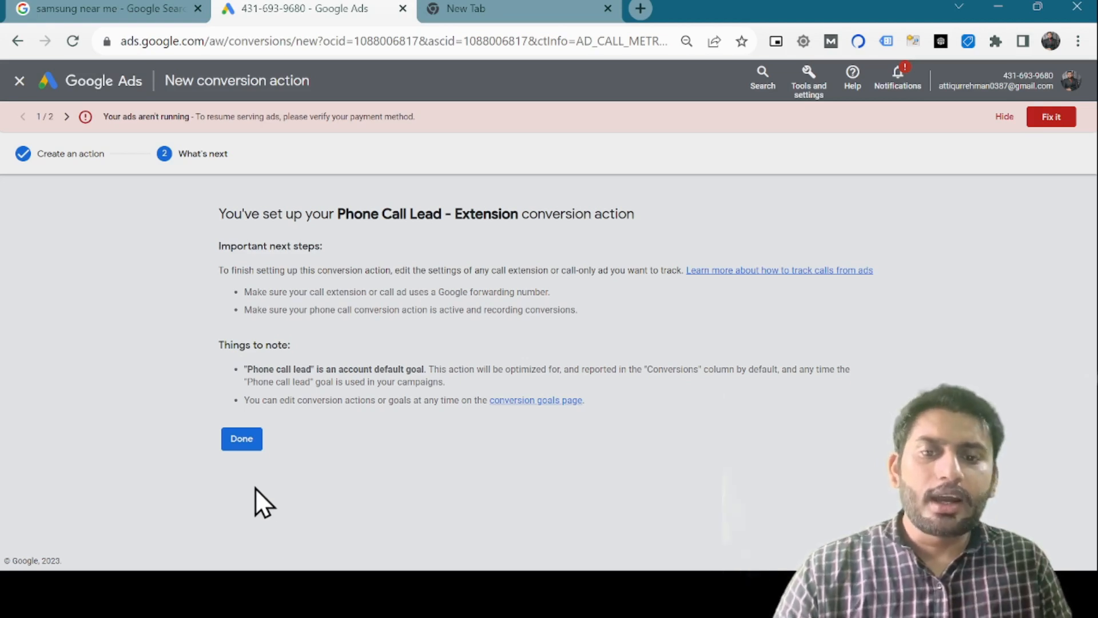
pyautogui.click(235, 441)
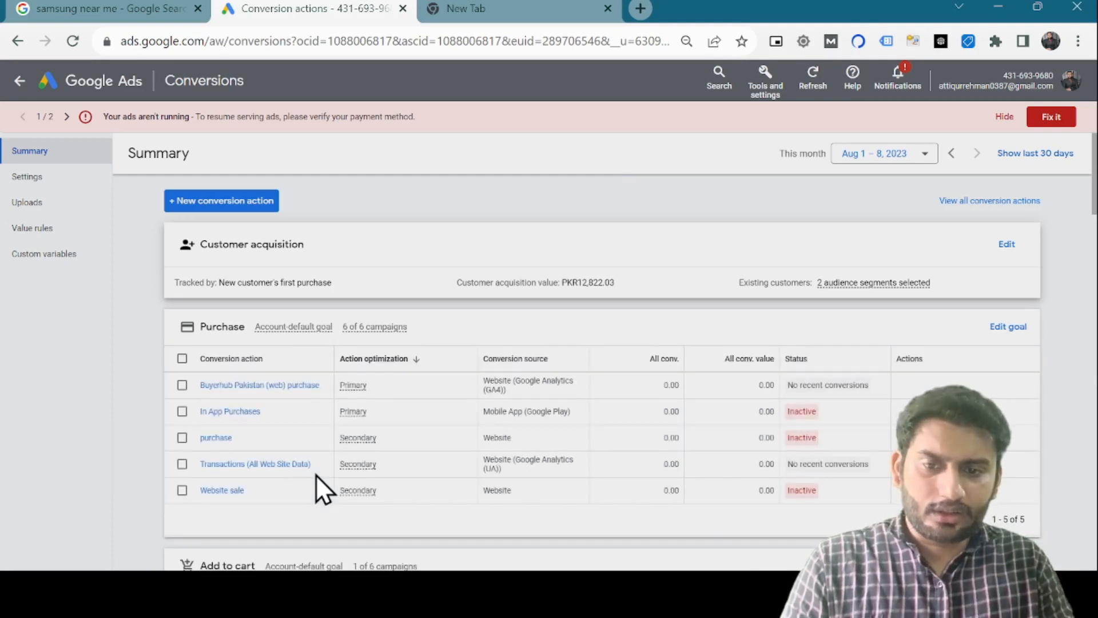
# - Find the Phone Call Lead - Extension action in the conversions summary and check its status details
pyautogui.scroll(-5, 316, 475)
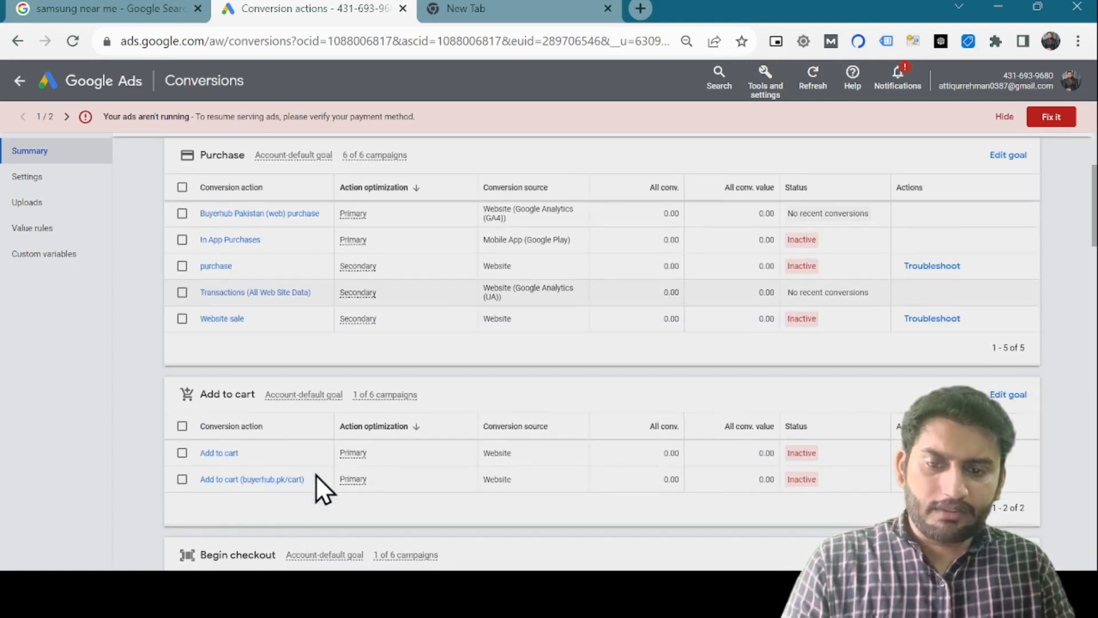
pyautogui.scroll(-15, 316, 475)
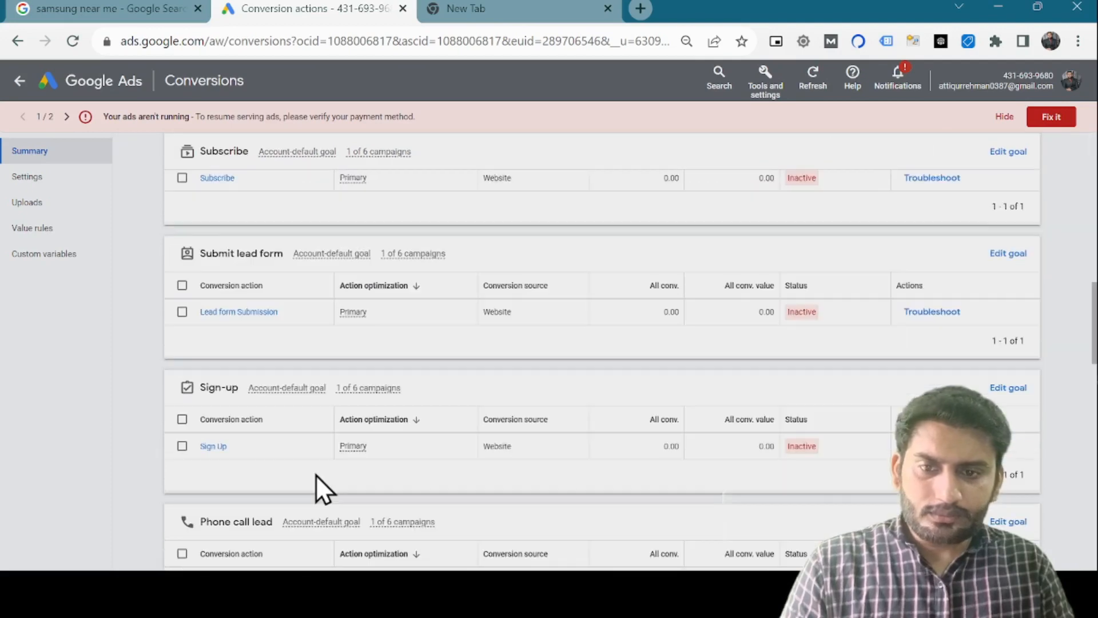
pyautogui.scroll(-6, 317, 486)
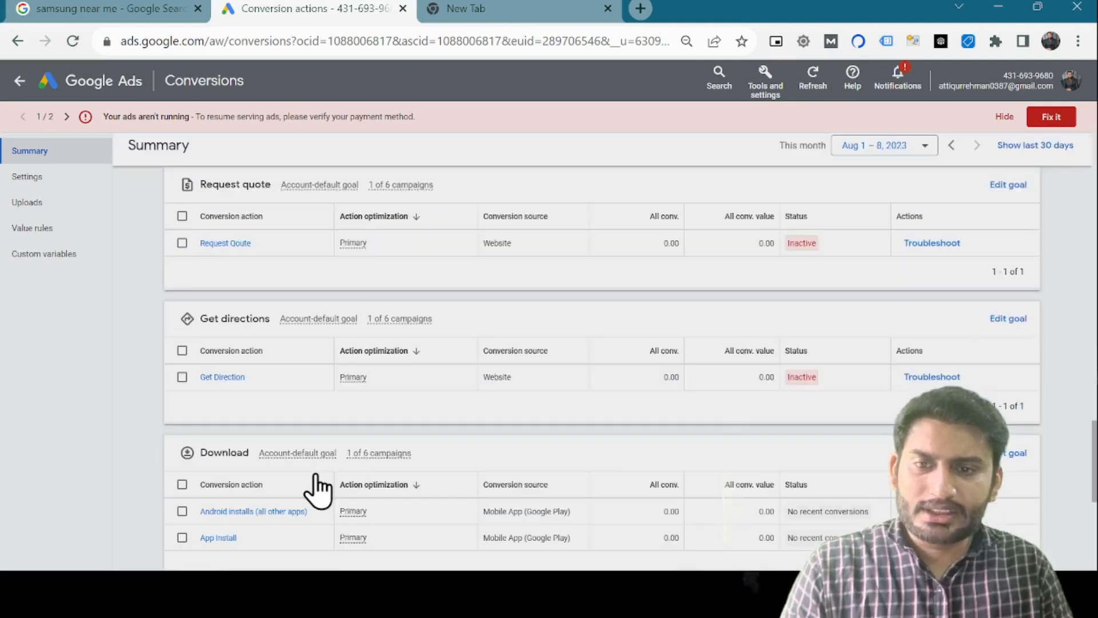
pyautogui.scroll(3, 315, 475)
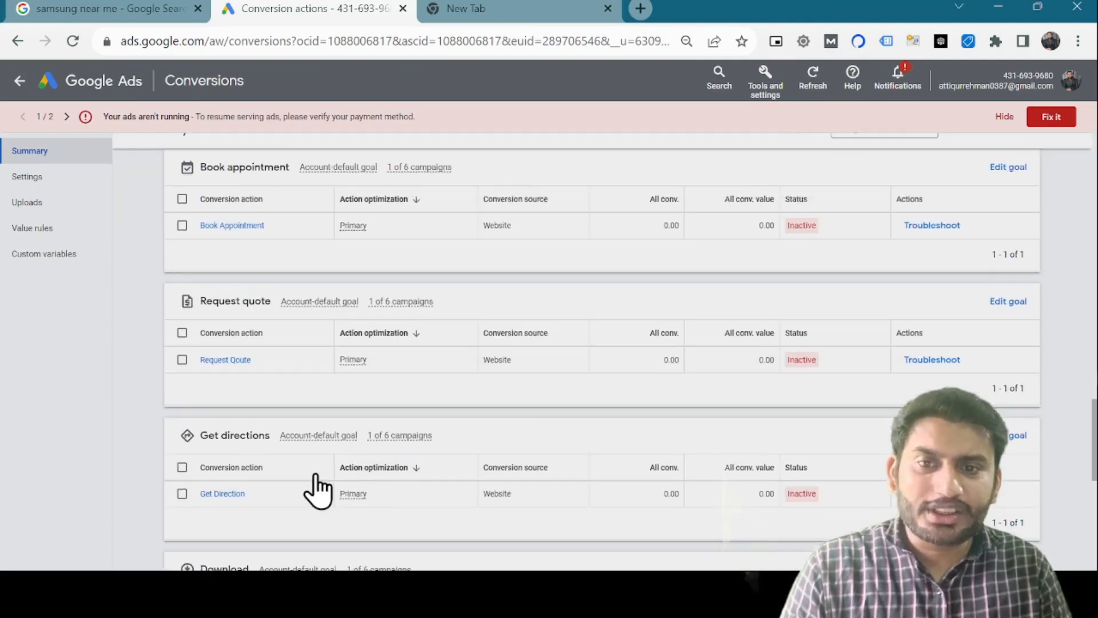
pyautogui.scroll(2, 316, 475)
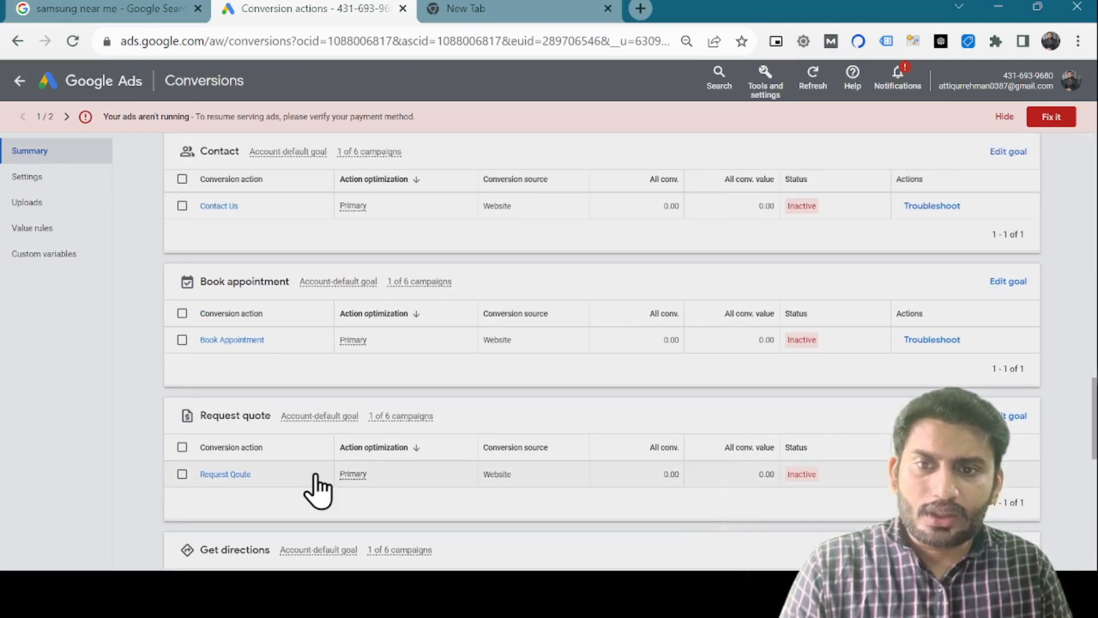
pyautogui.scroll(3, 318, 489)
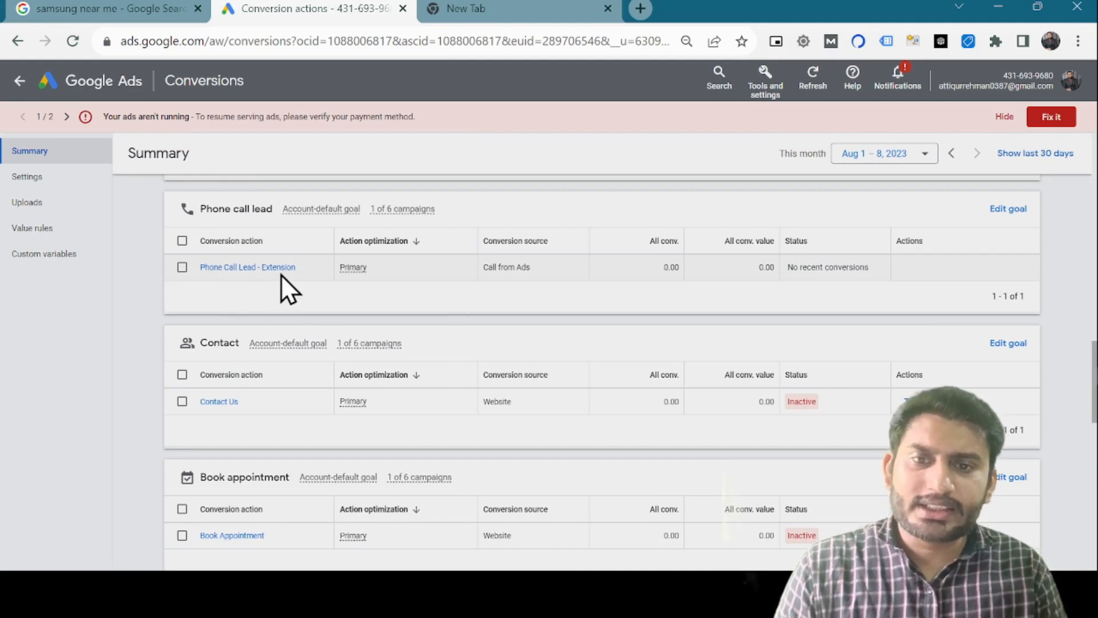
pyautogui.moveTo(378, 252)
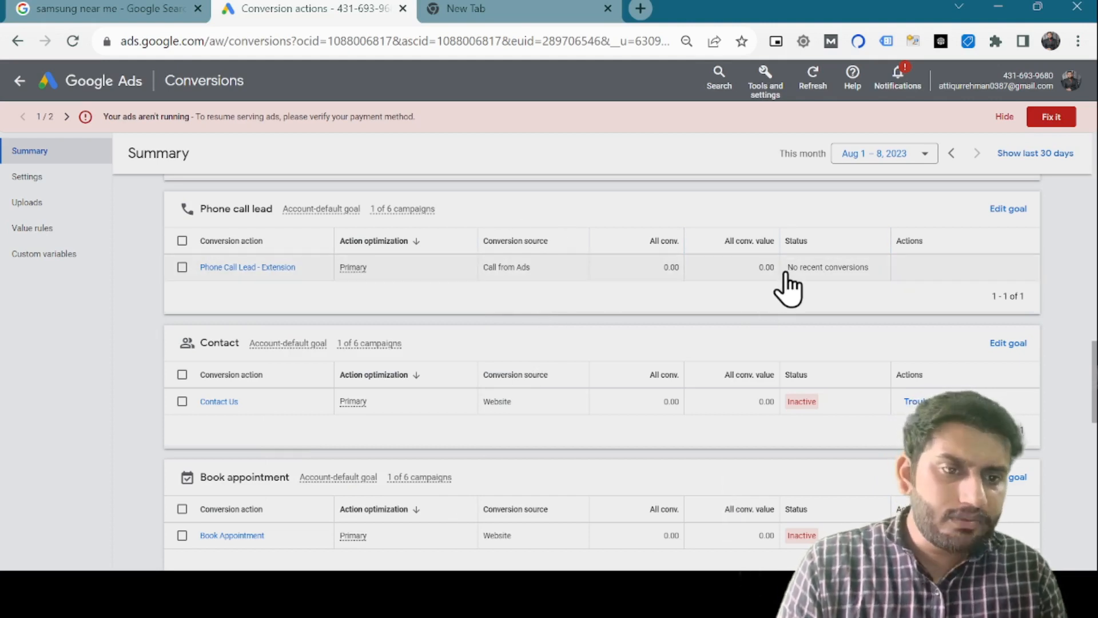
pyautogui.moveTo(808, 290)
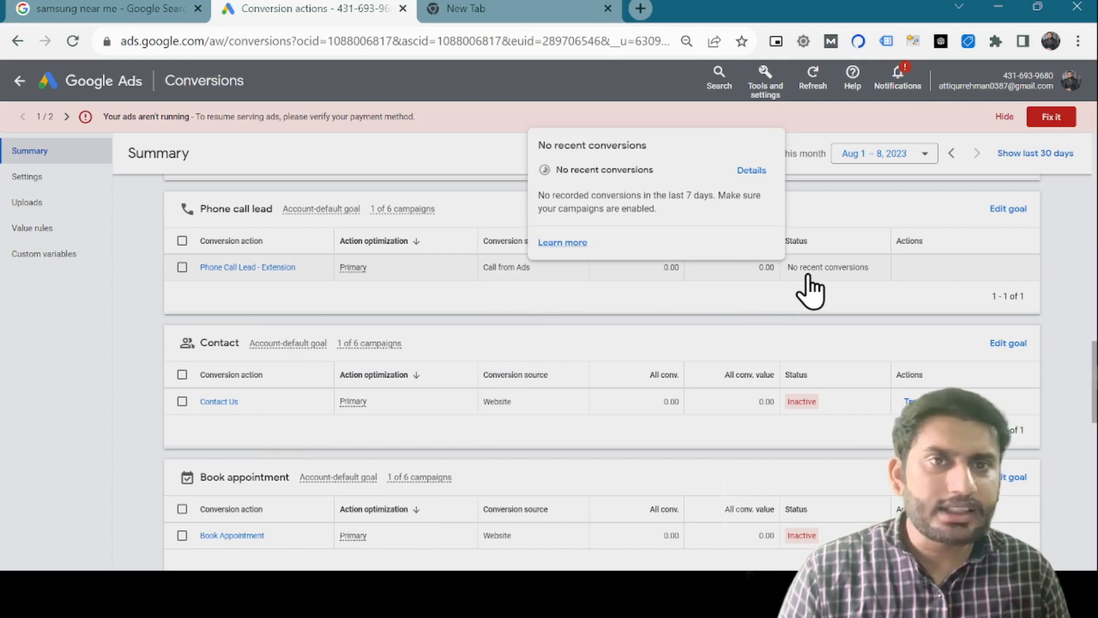